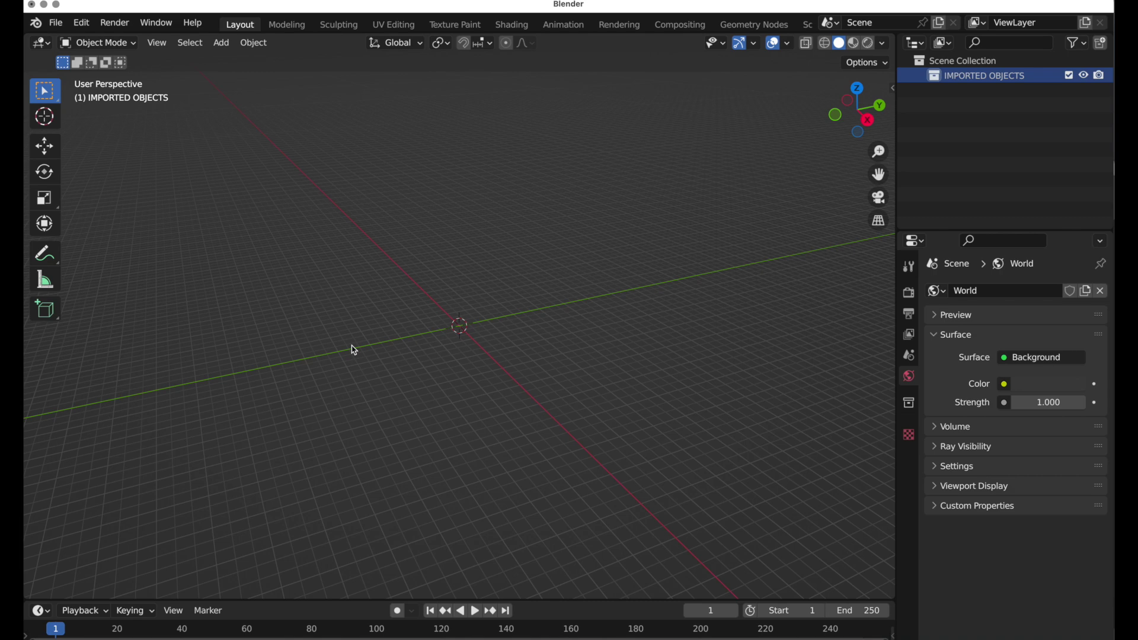
Step: Choose 1st floor _003.dae from the textures folder for Collada import, with Custom Normals off
left_click(57, 23)
mouse_move(109, 231)
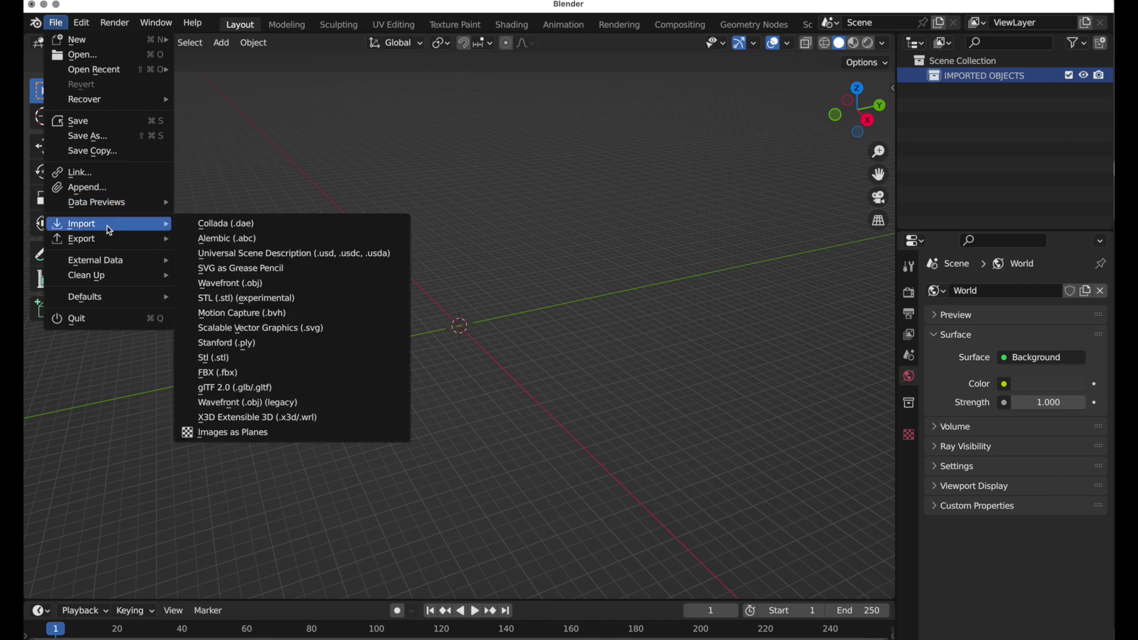
left_click(222, 224)
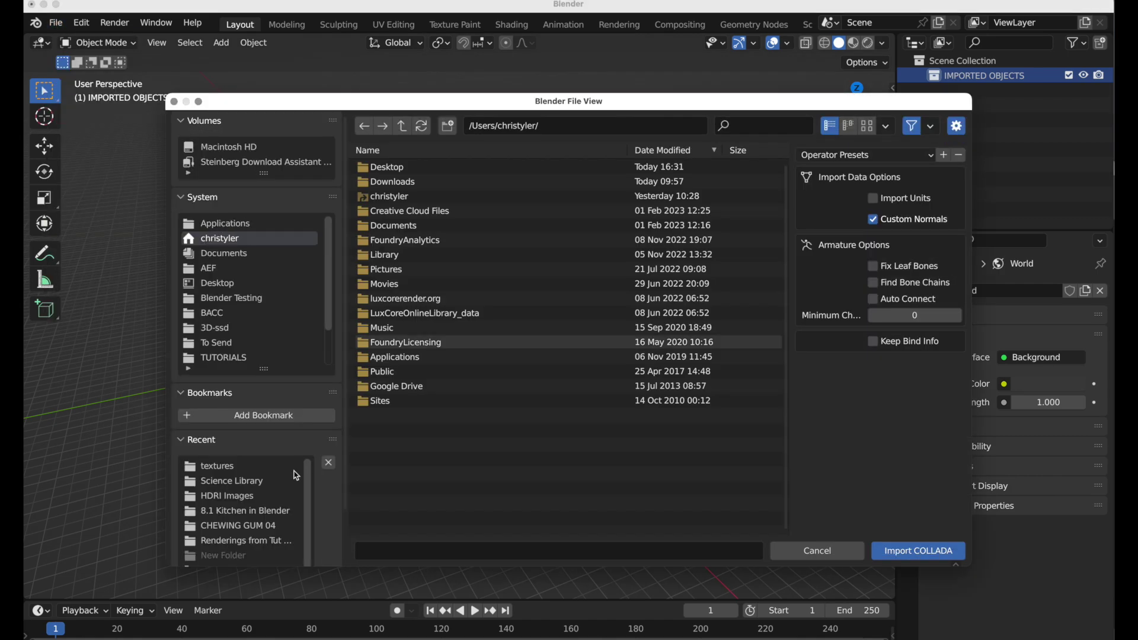
left_click(249, 469)
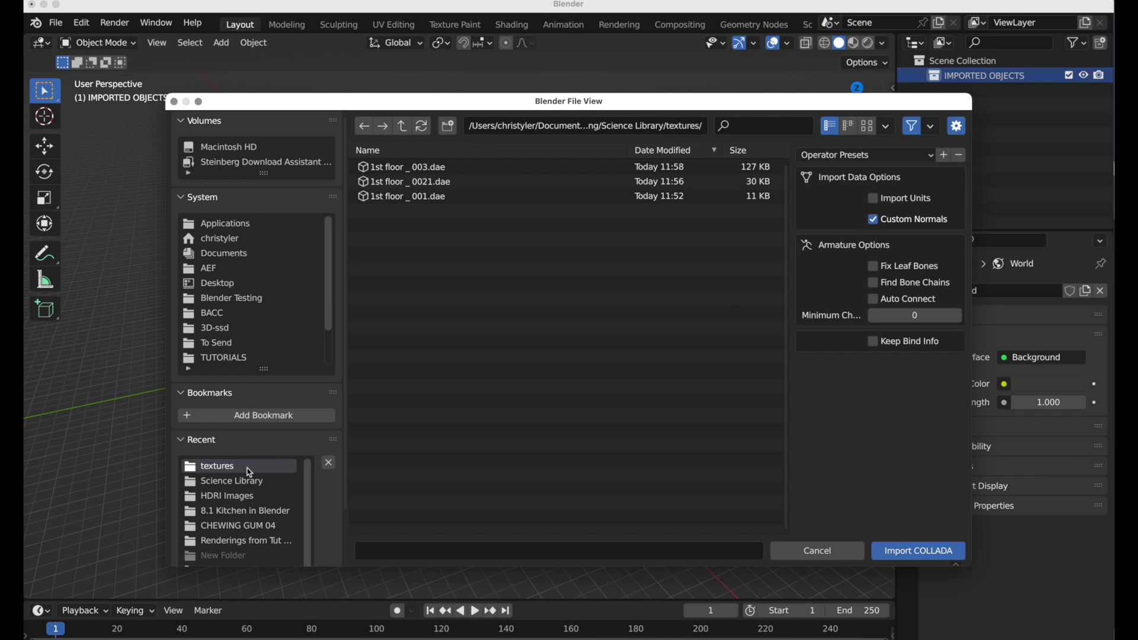
left_click(436, 167)
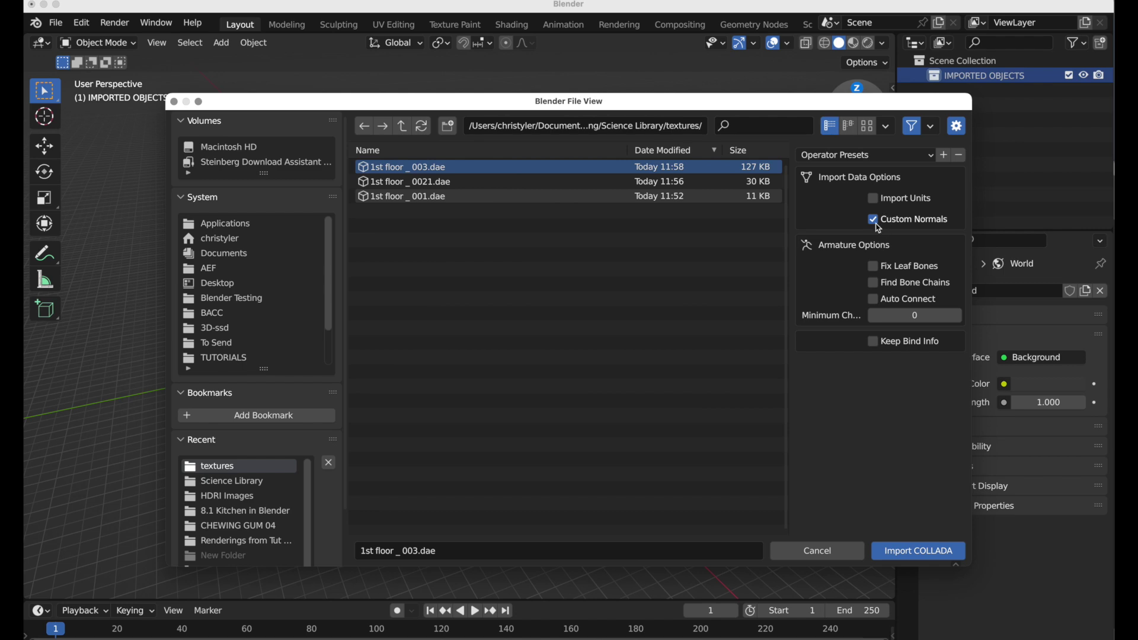
left_click(929, 226)
Step: Import the Collada window model and display node23's transform, showing scale 0.000353
left_click(910, 552)
scroll(566, 375, "right", 5)
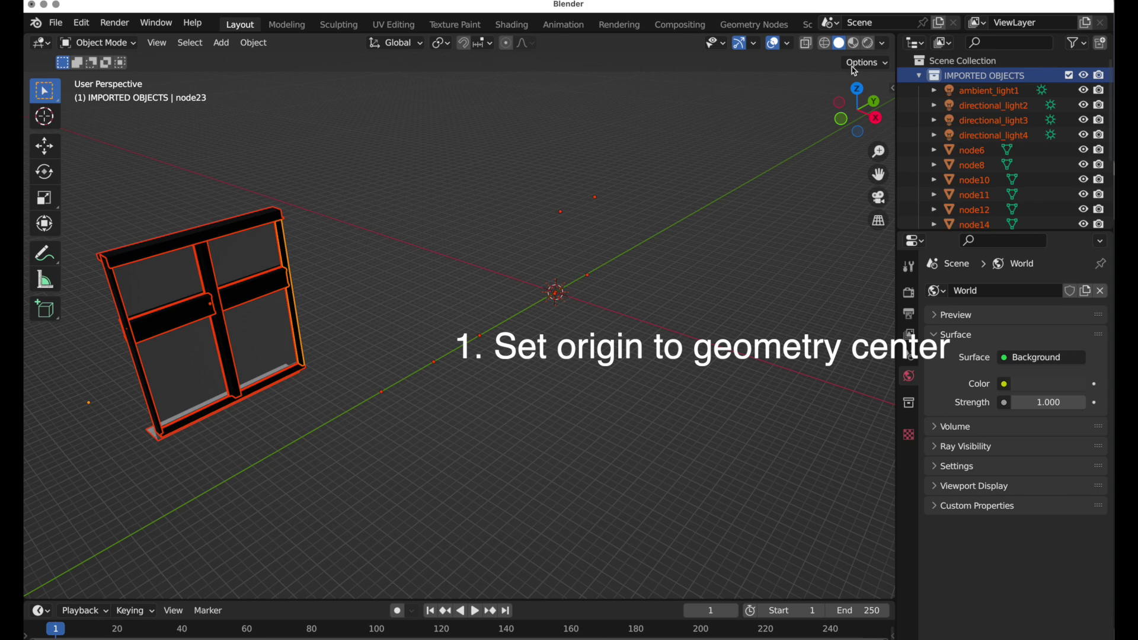
left_click(894, 88)
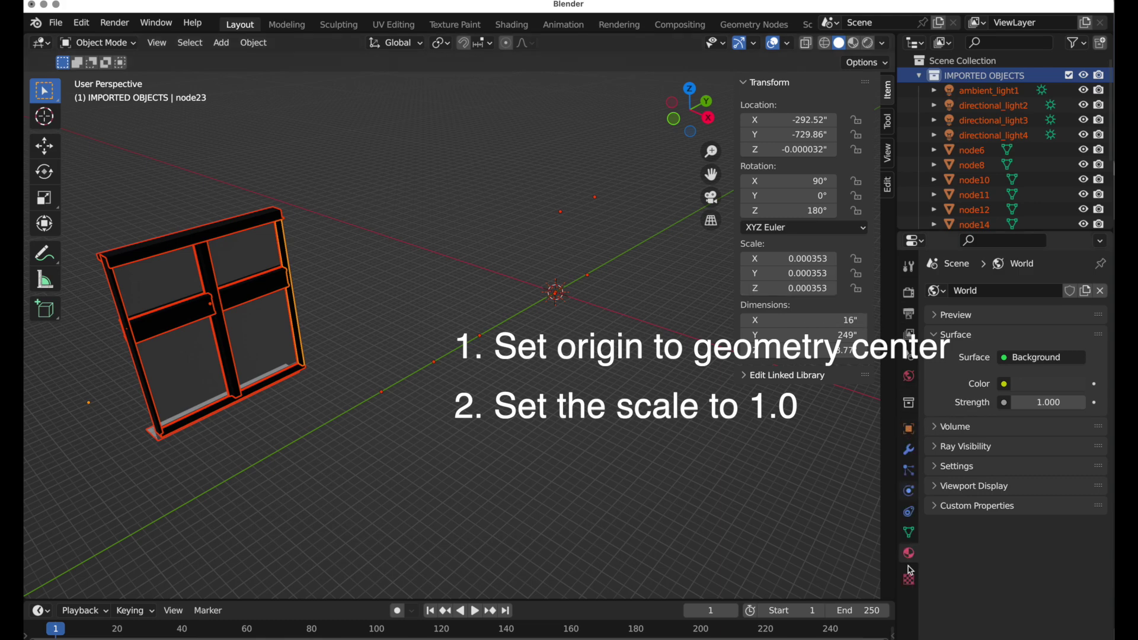
Step: Show node23's material _2_2_Edge_to_95_.002, a Principled BSDF with black base color
left_click(909, 553)
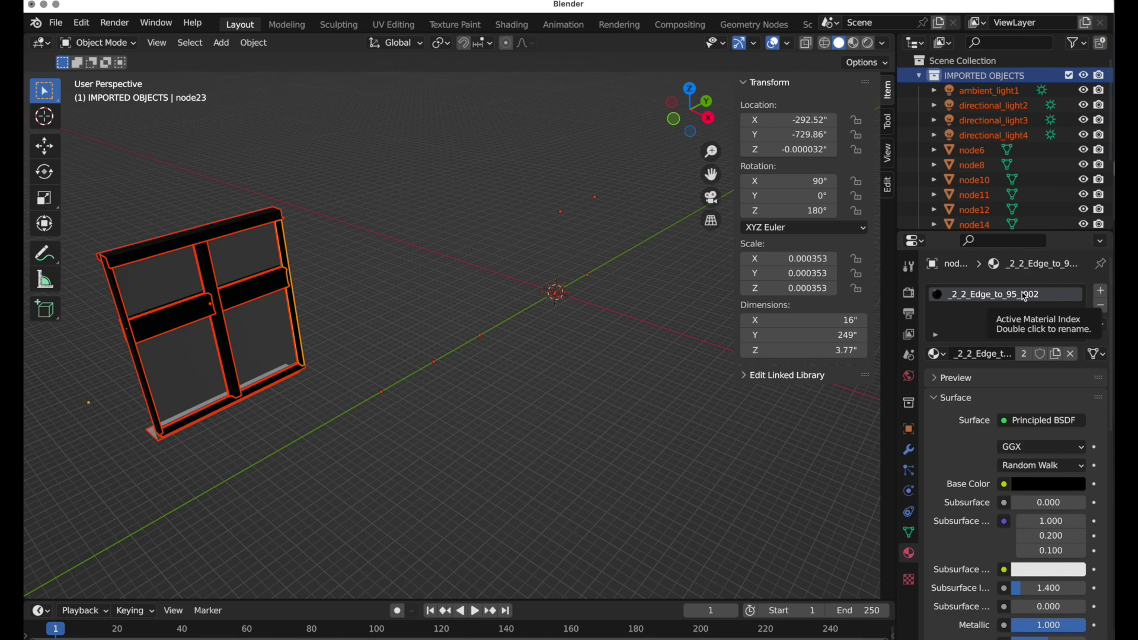
scroll(799, 21, "down", 3)
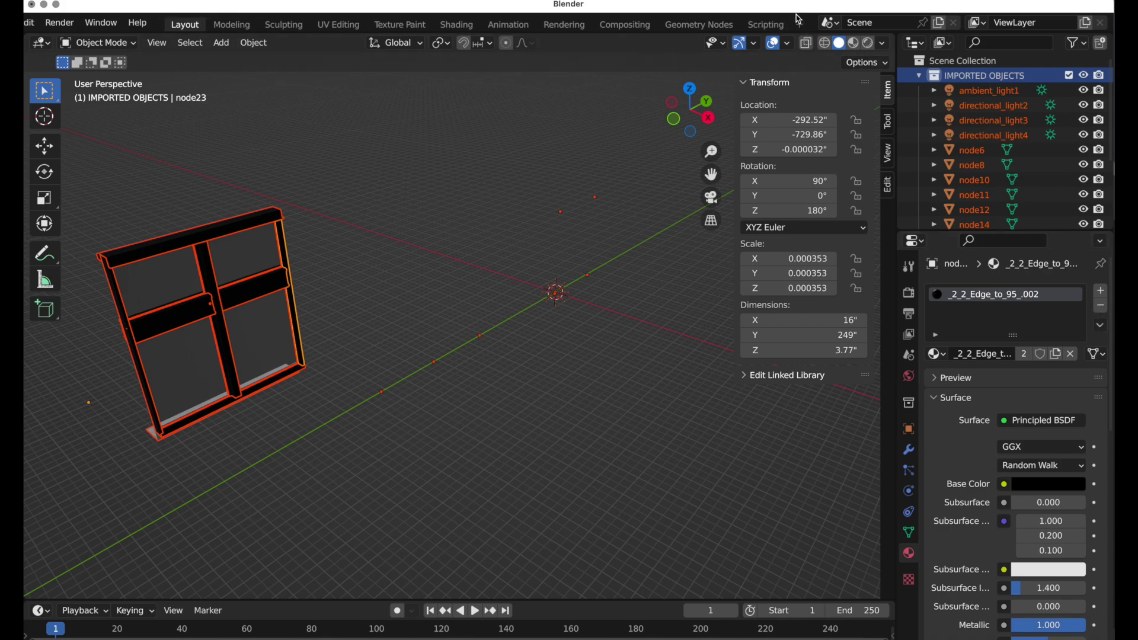
Step: Delete all the imported window-frame objects, leaving an empty scene
left_click(764, 24)
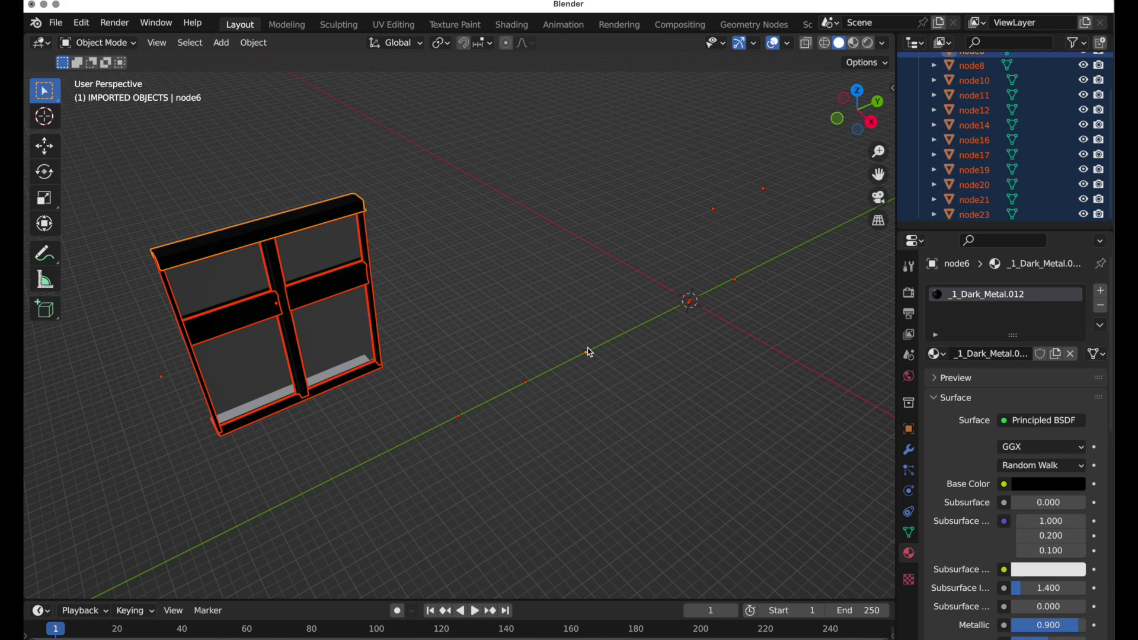
key("x")
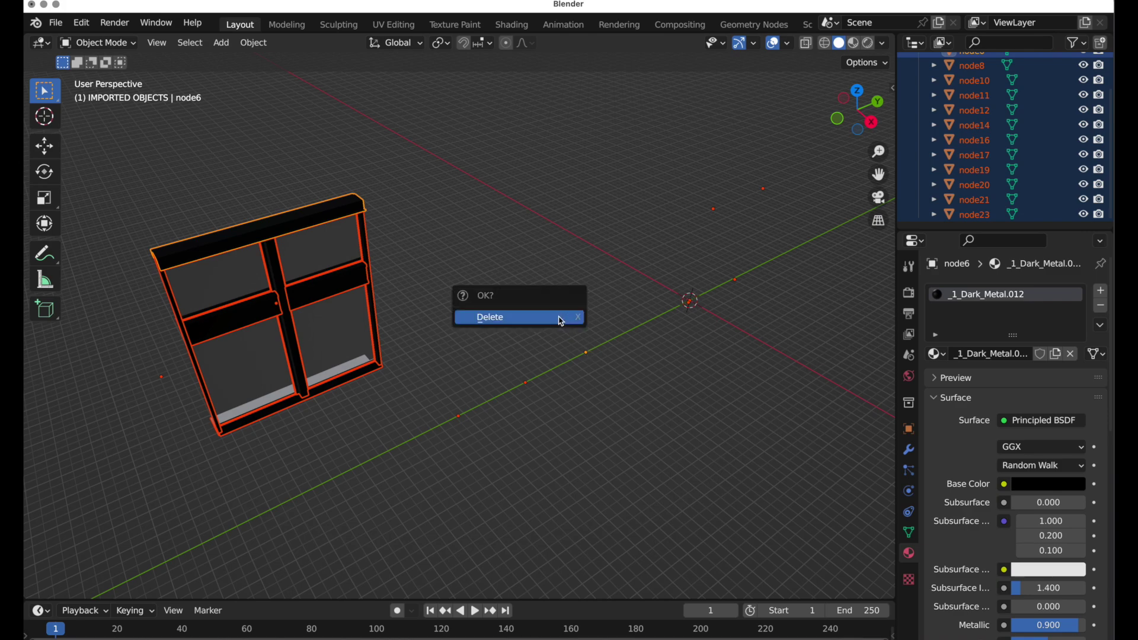
left_click(561, 321)
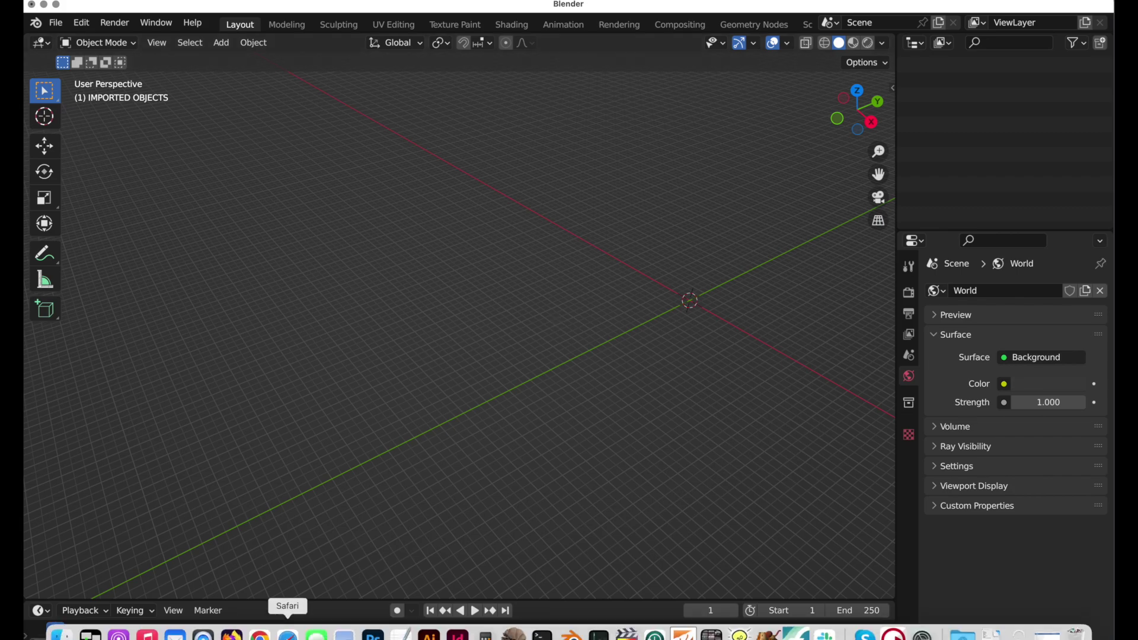
Step: Ask ChatGPT for a script that applies scale, centers origins and clears material slots, and copy it
left_click(288, 628)
left_click(820, 544)
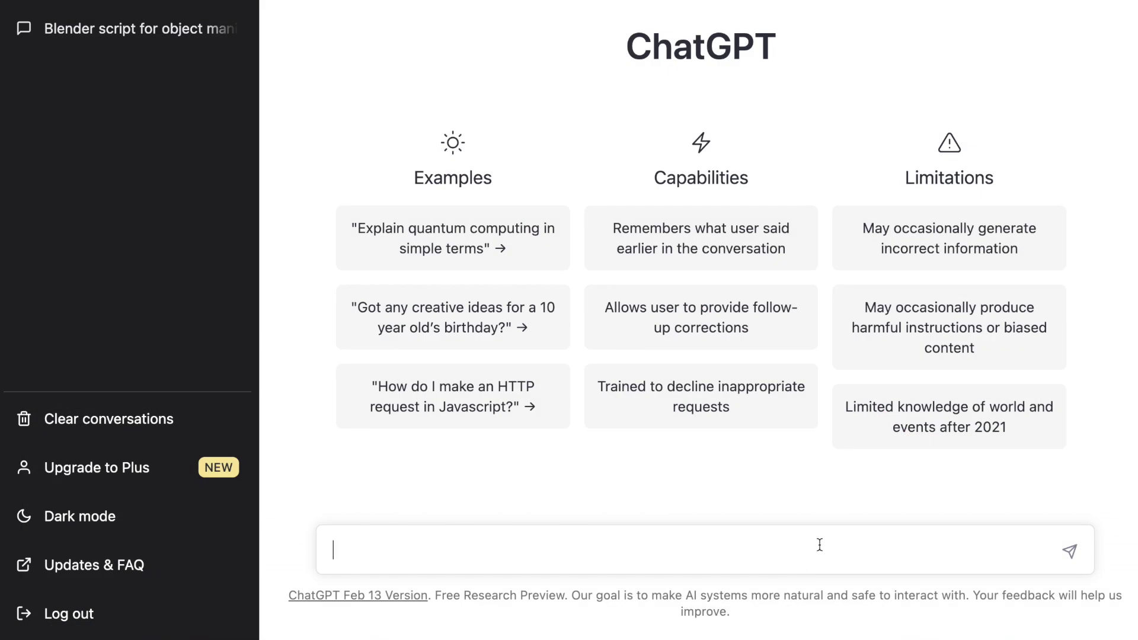
type("Is it possible to create")
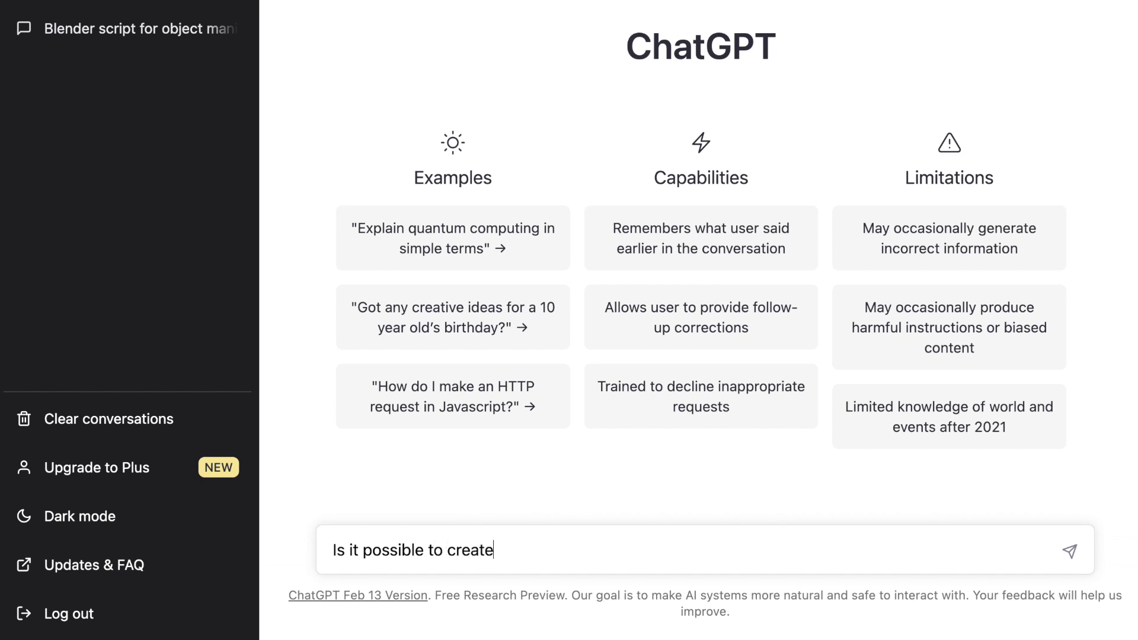
type(" a Blender script that will ")
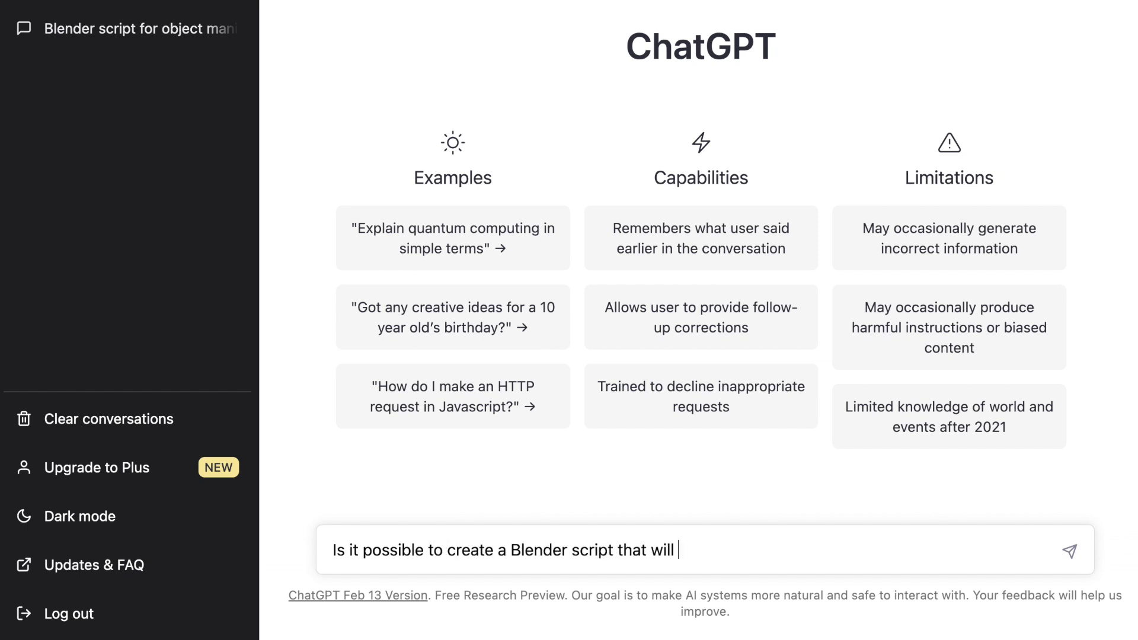
type("1, apply the scale to a s")
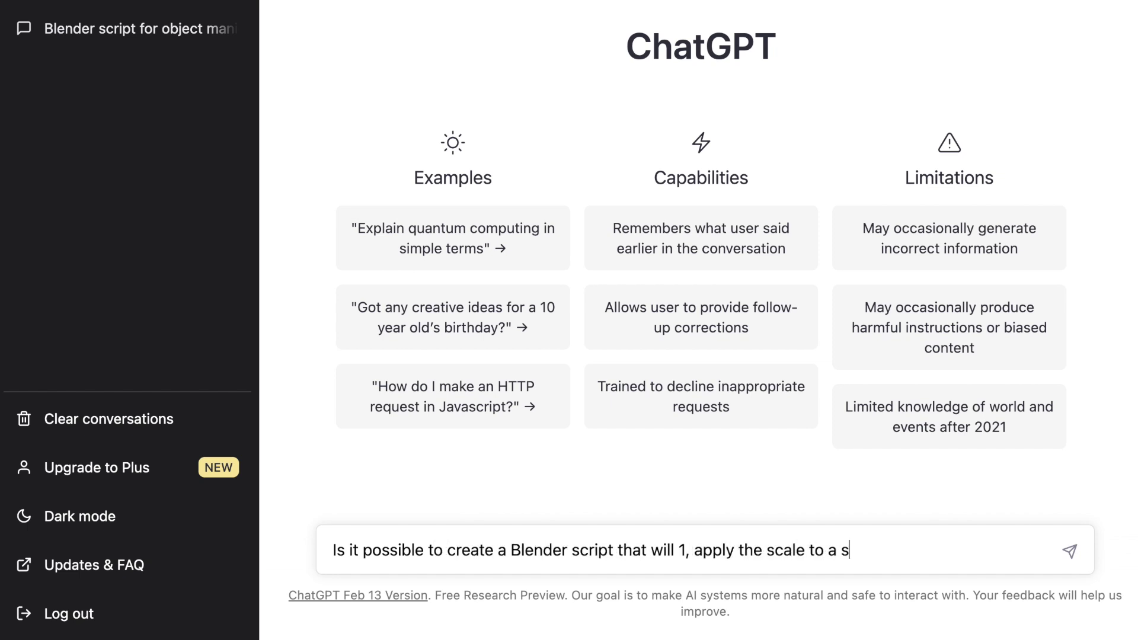
type("elected object")
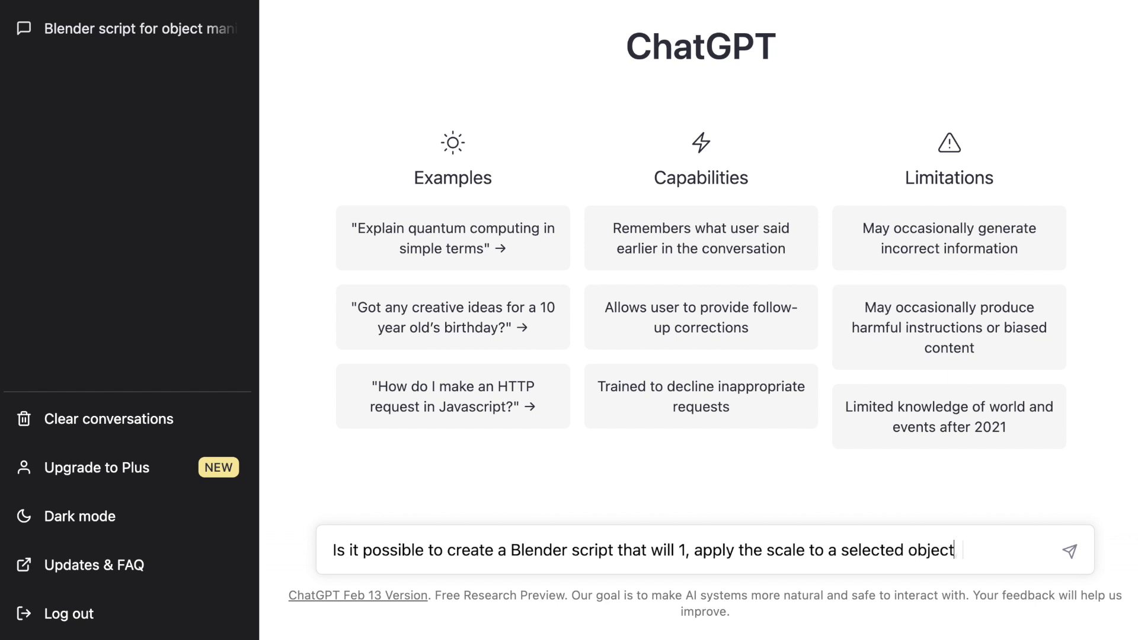
type("; 2, set the origin ")
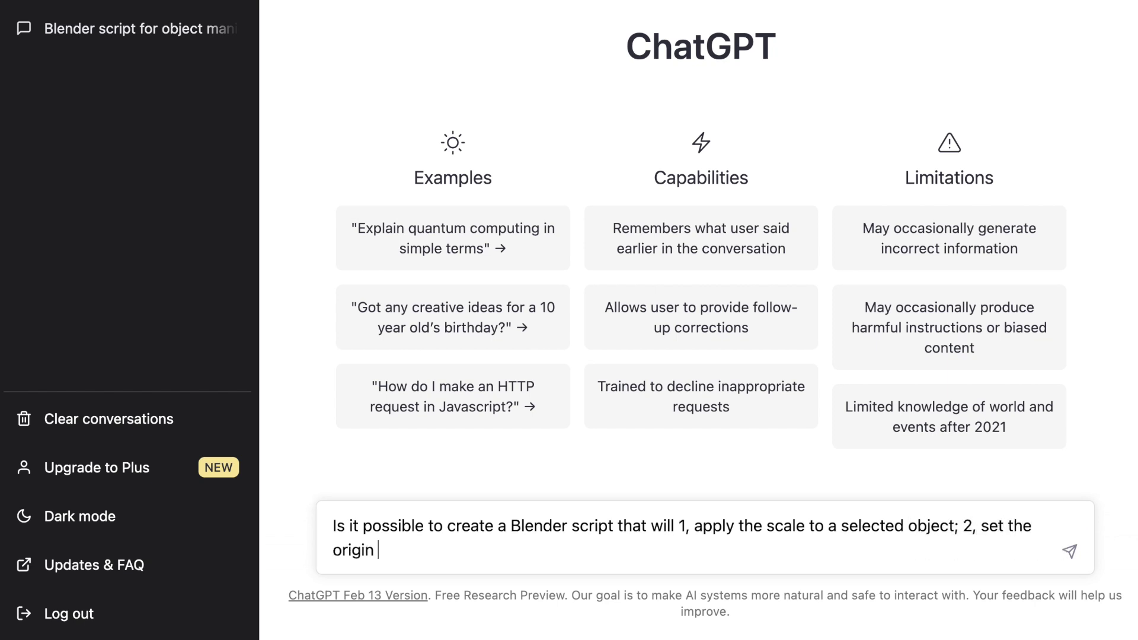
type("to the center of each ob")
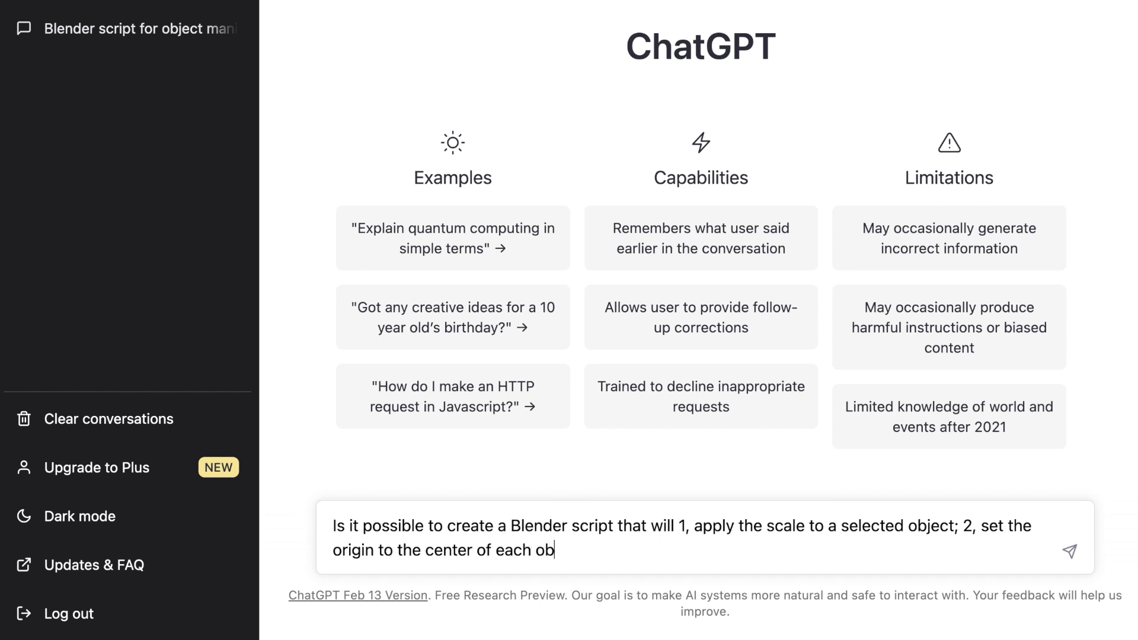
type("ject; and 3, remove all material slots ")
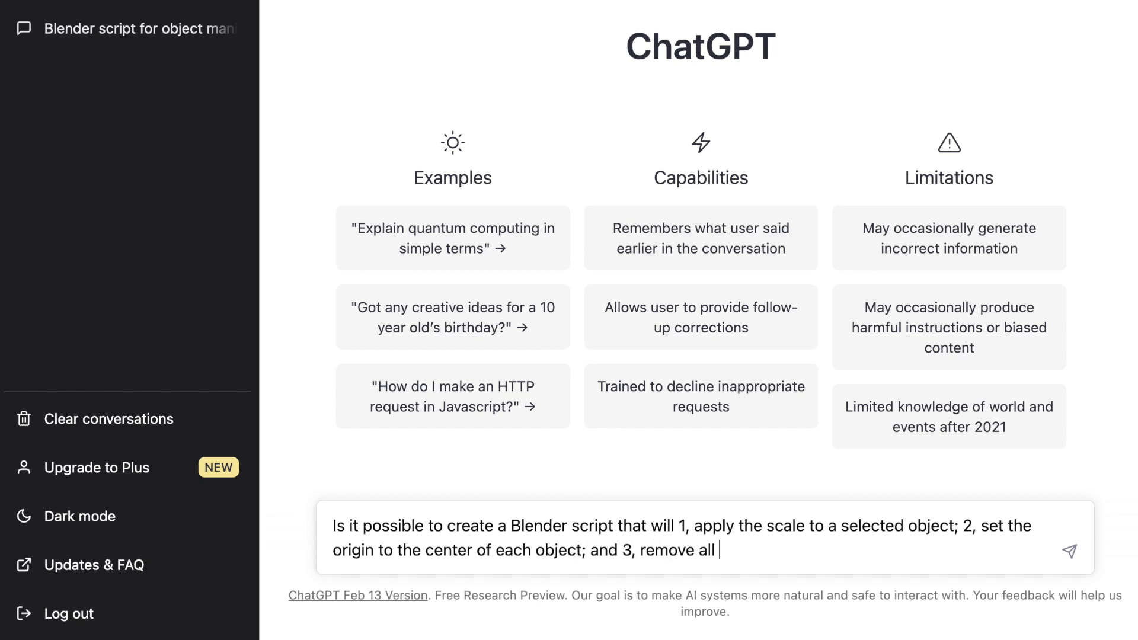
type("from each object?")
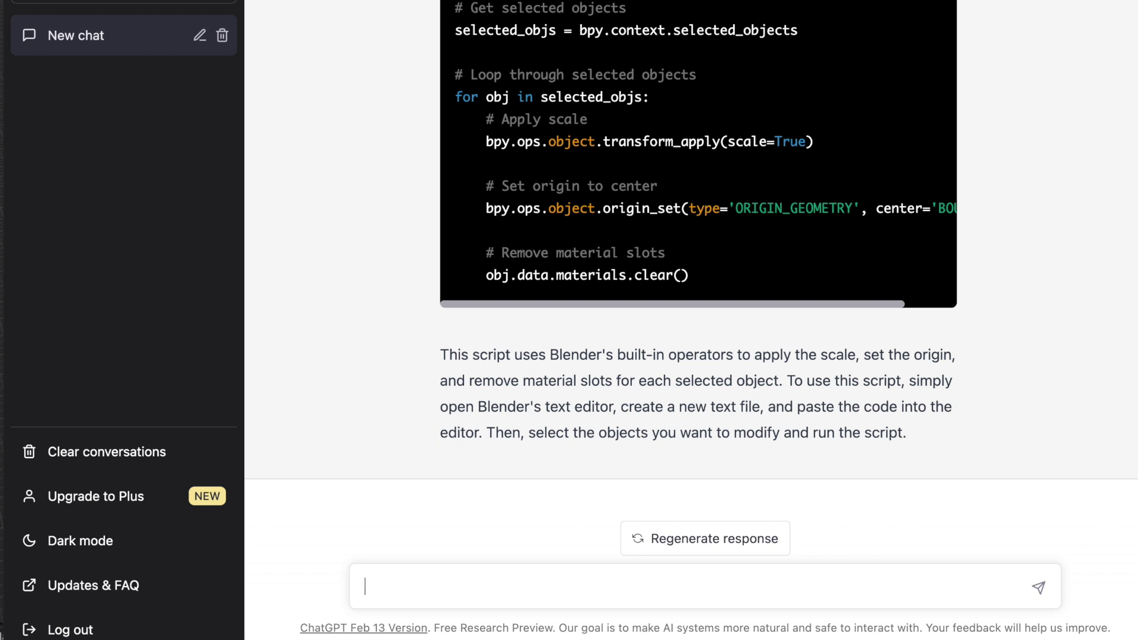
scroll(908, 212, "up", 3)
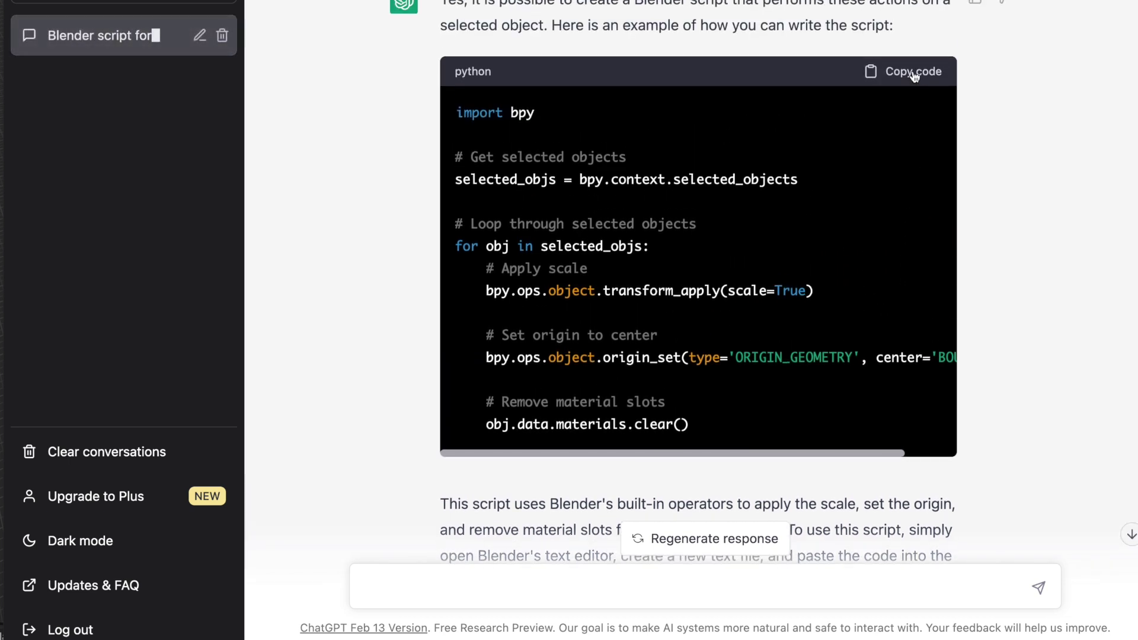
left_click(914, 73)
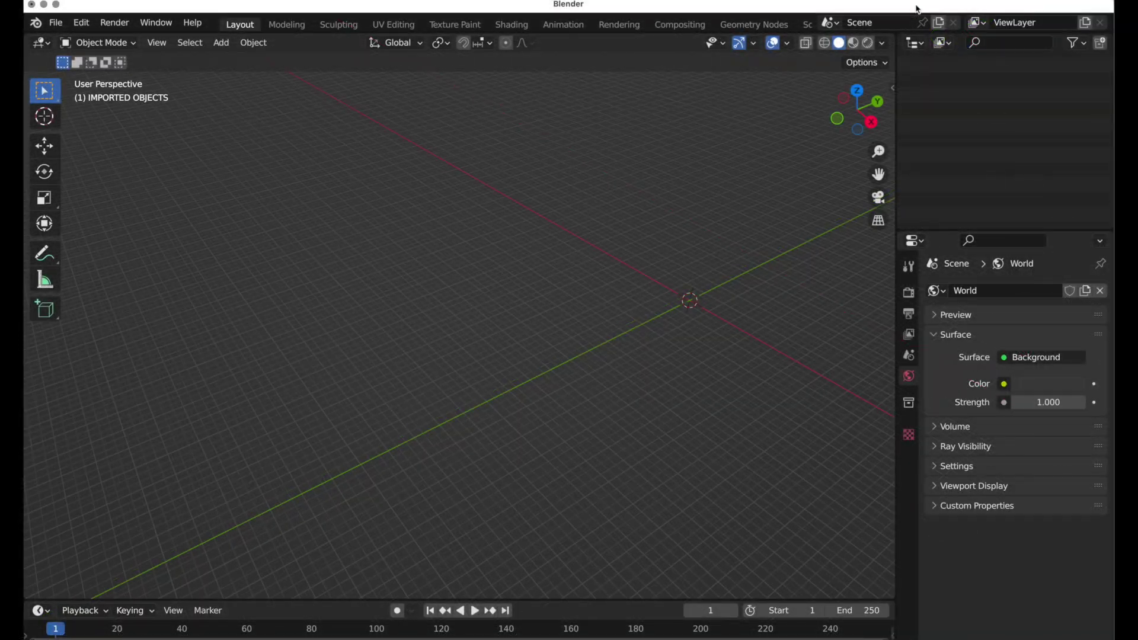
Step: Re-import the 1st floor _ 003.dae window model as Collada
left_click(57, 23)
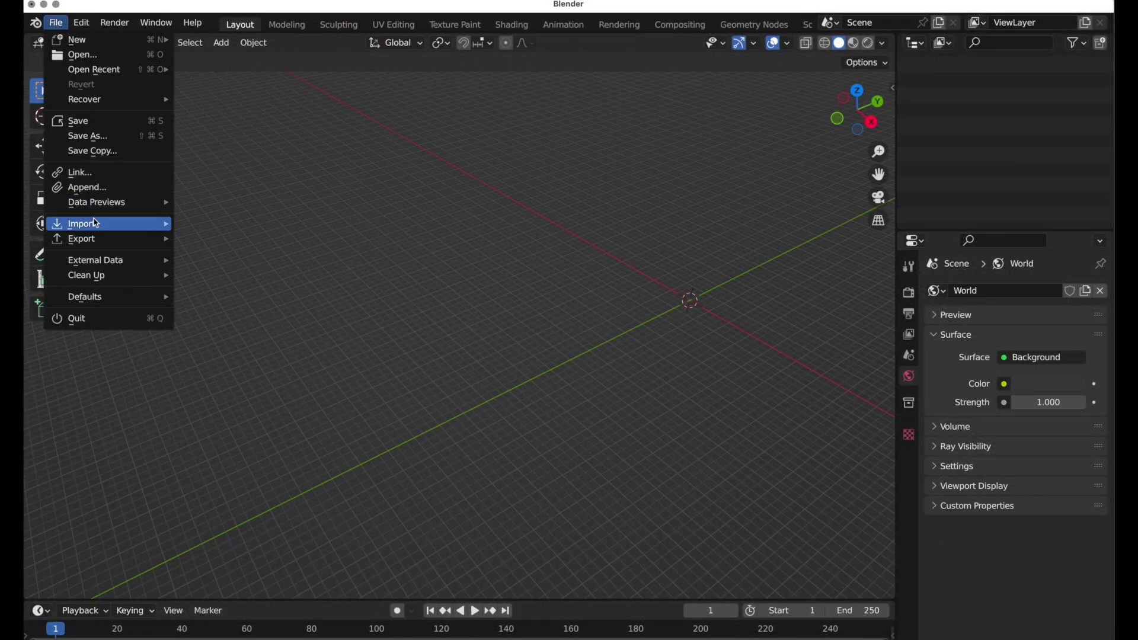
mouse_move(95, 224)
left_click(254, 224)
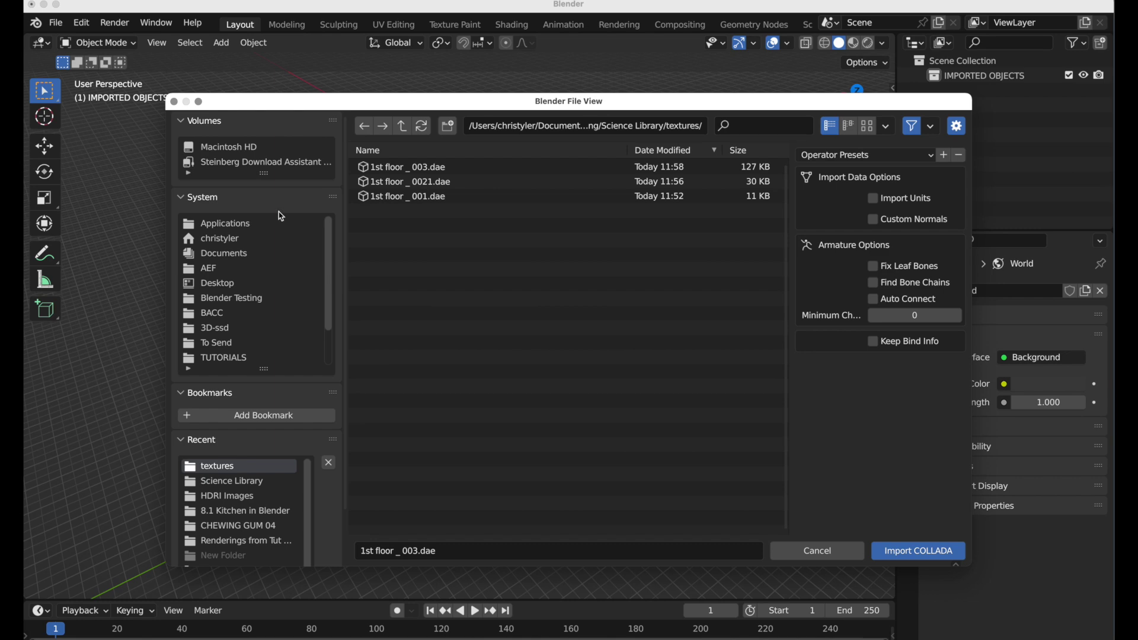
left_click(918, 552)
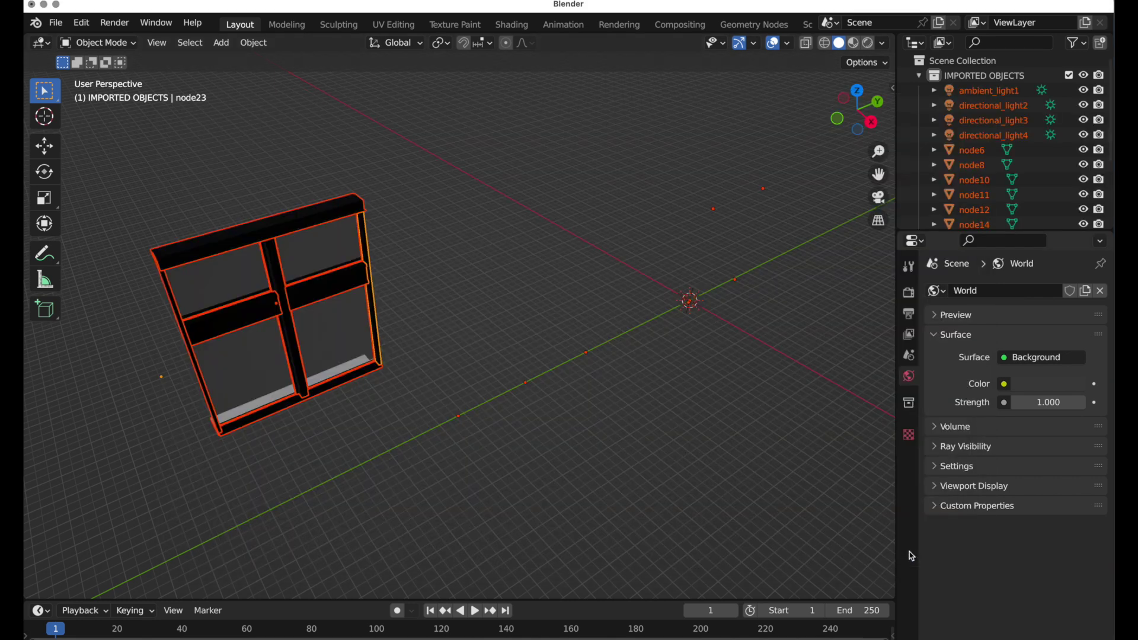
Step: Delete the four imported lights, starting from ambient_light1
left_click(984, 91)
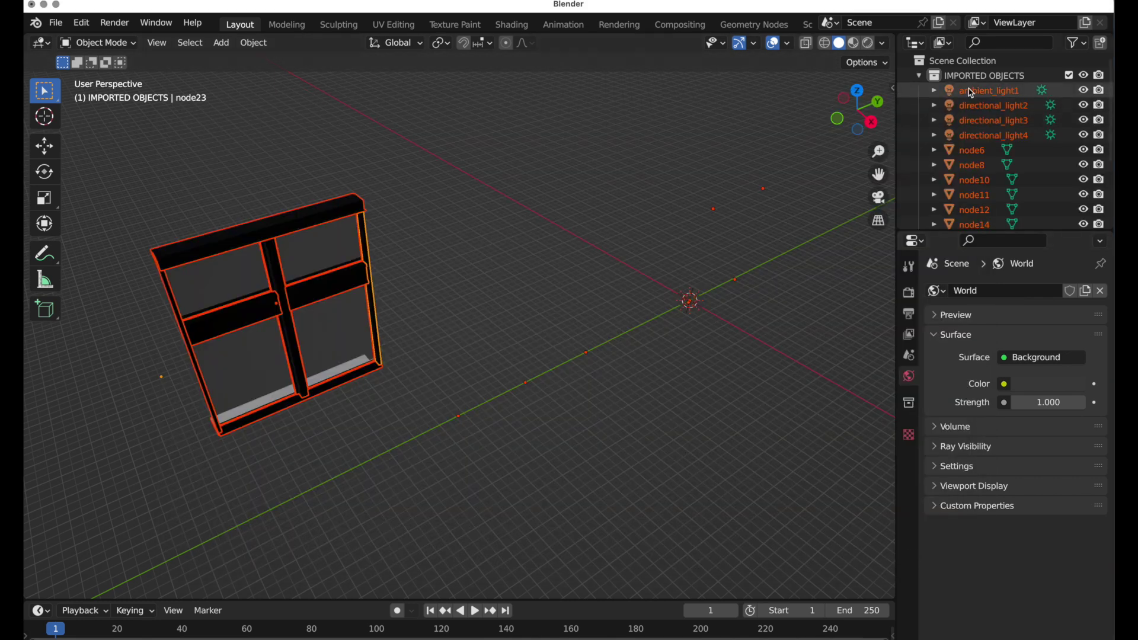
left_click(972, 135, "shift")
key("Delete")
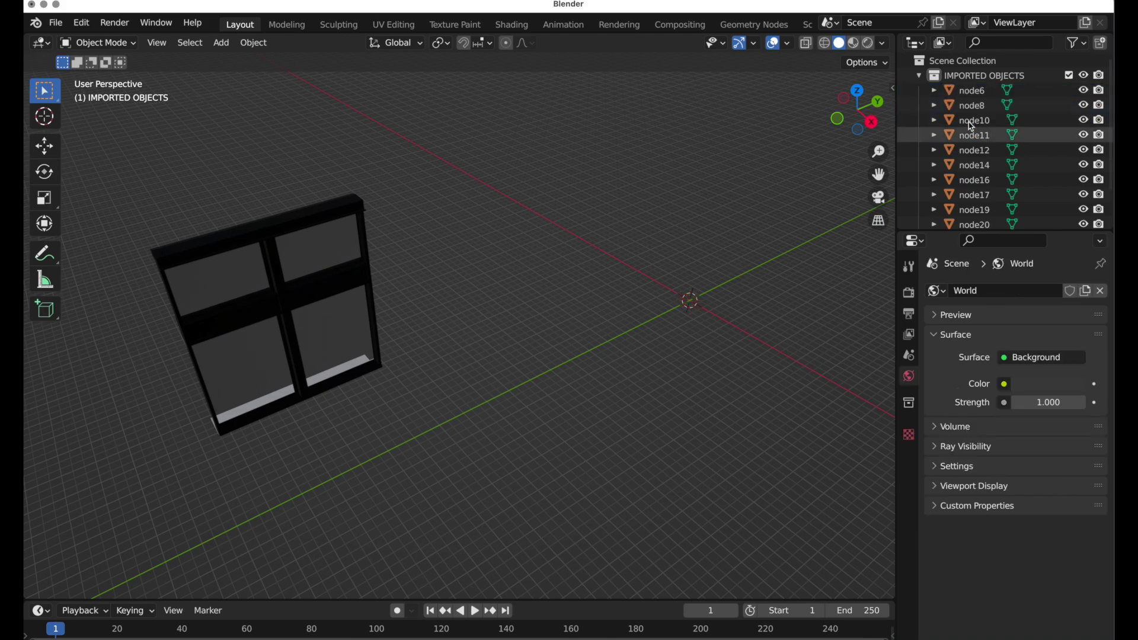
Step: Select all mesh parts from node6 through node23
left_click(974, 90)
scroll(975, 151, "down", 3)
left_click(975, 215, "shift")
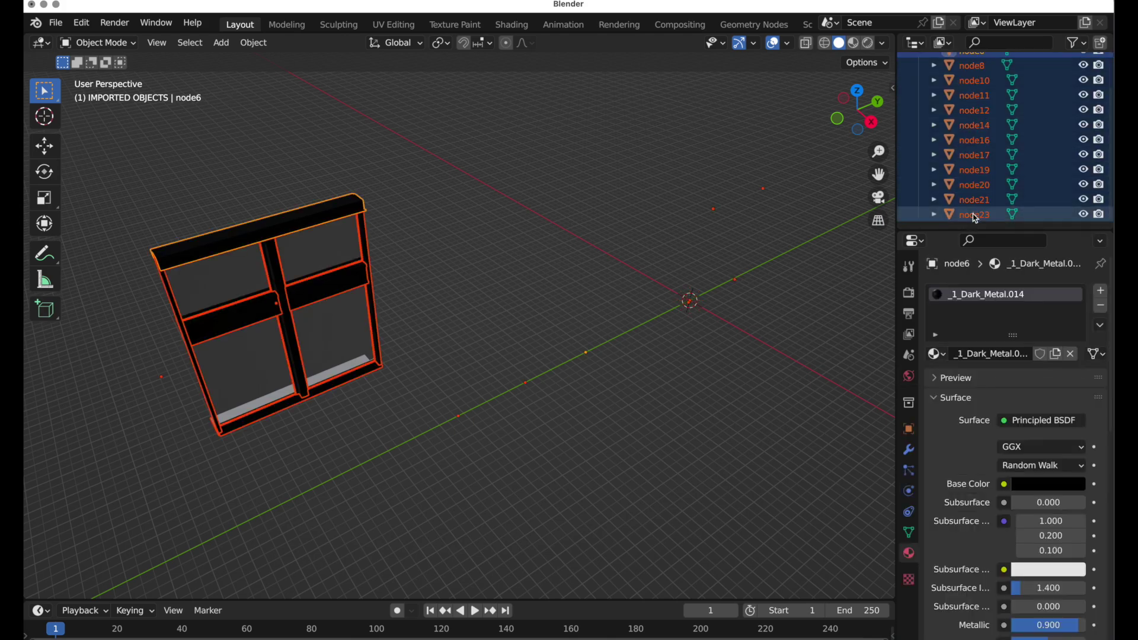
Step: Paste the ChatGPT script into a new text in Scripting and run it on the selected parts
scroll(766, 27, "down", 2)
left_click(764, 27)
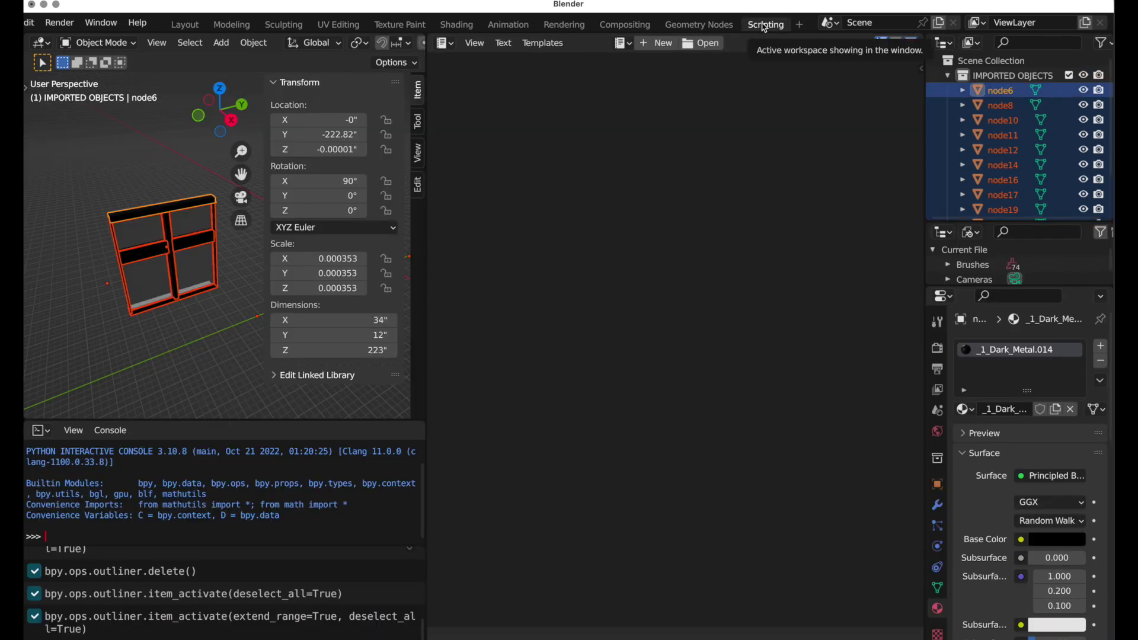
left_click(674, 50)
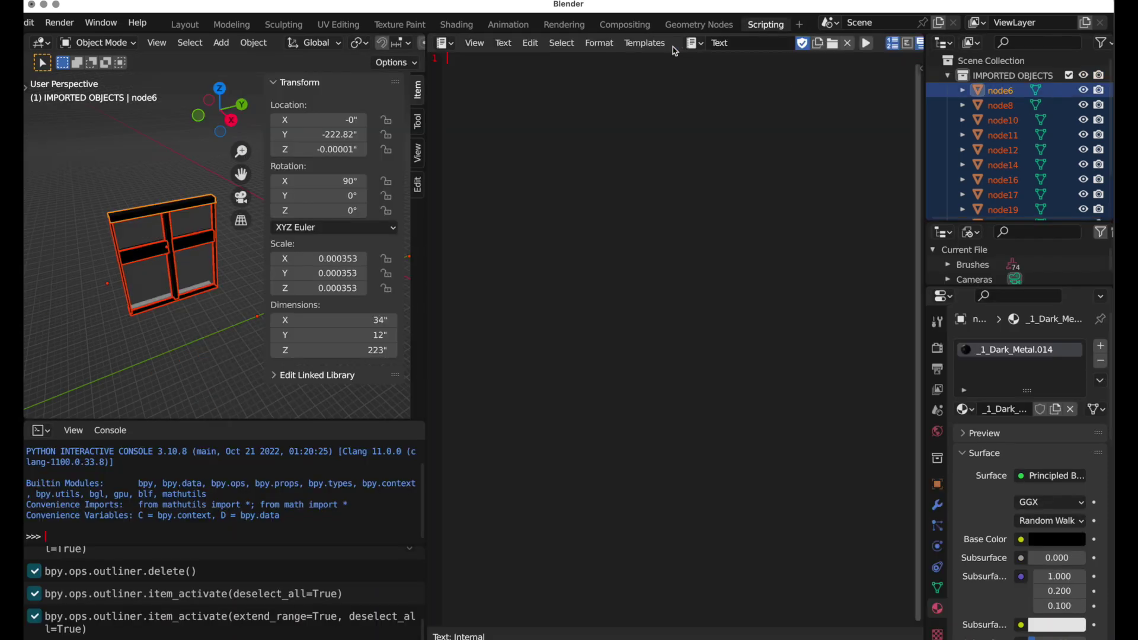
type("import bpy  # Get selected objects selected_objs = bpy.context.selected_objects  # Loop through selected objects for obj in selected_objs:     # Apply scale     bpy.ops.object.transform_apply(scale=True)      # Set origin to center     bpy.ops.object.origin_set(type='ORIGIN_GEOMETRY', center='BOUNDS')      # Remove material slots     obj.data.materials.clear()")
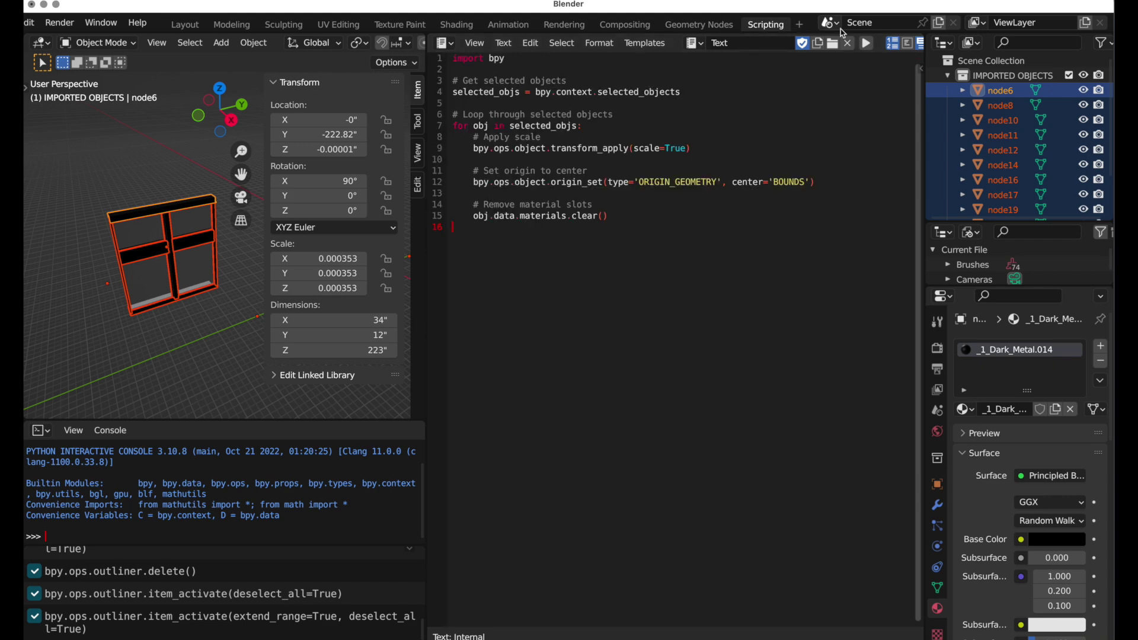
left_click(868, 45)
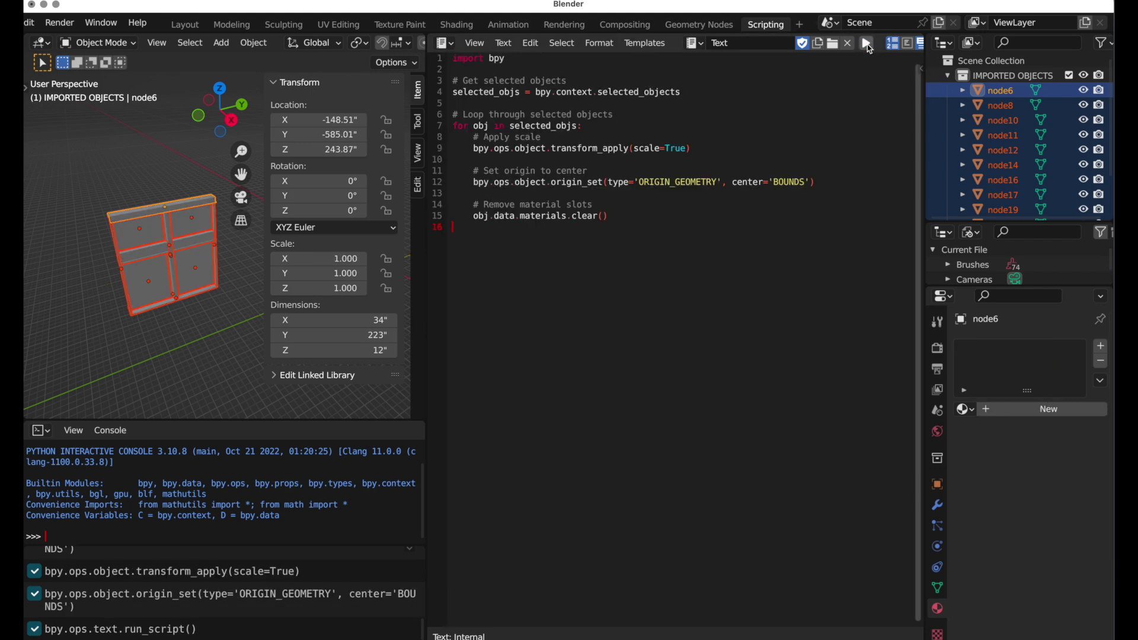